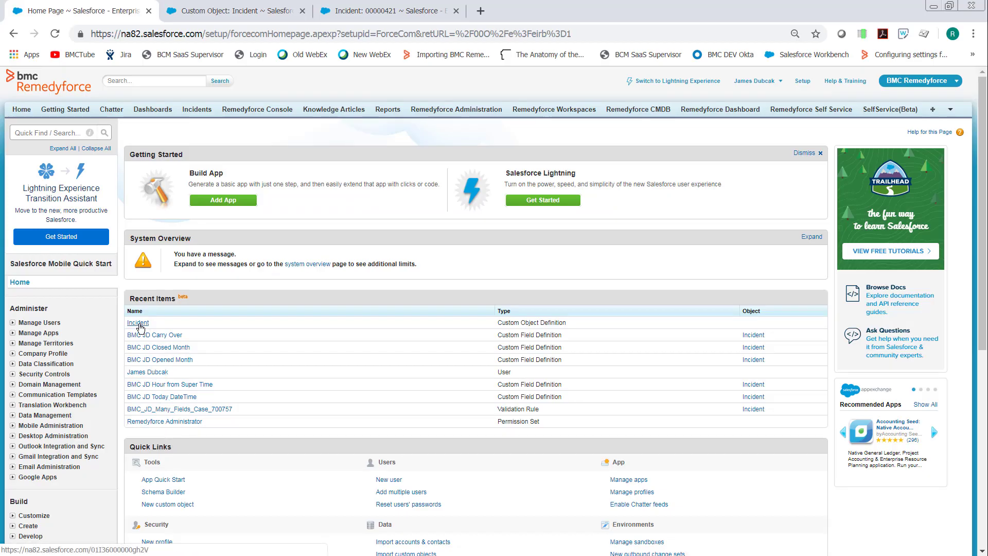
- Scroll the Setup home page to review the recent items, including the Incident object
{"action": "scroll", "coordinate": [61, 463], "scroll_direction": "down", "scroll_amount": 4}
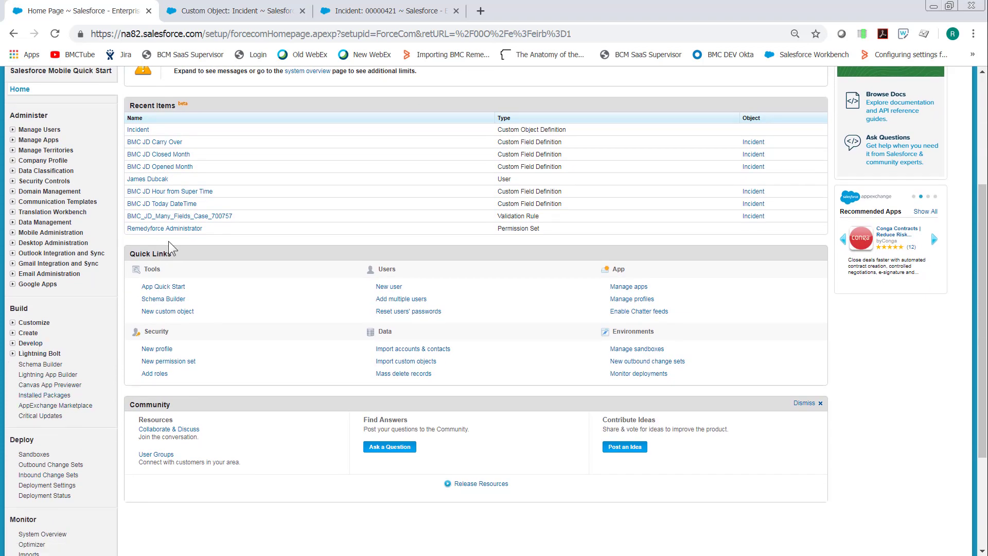
{"action": "scroll", "coordinate": [169, 210], "scroll_direction": "up", "scroll_amount": 3}
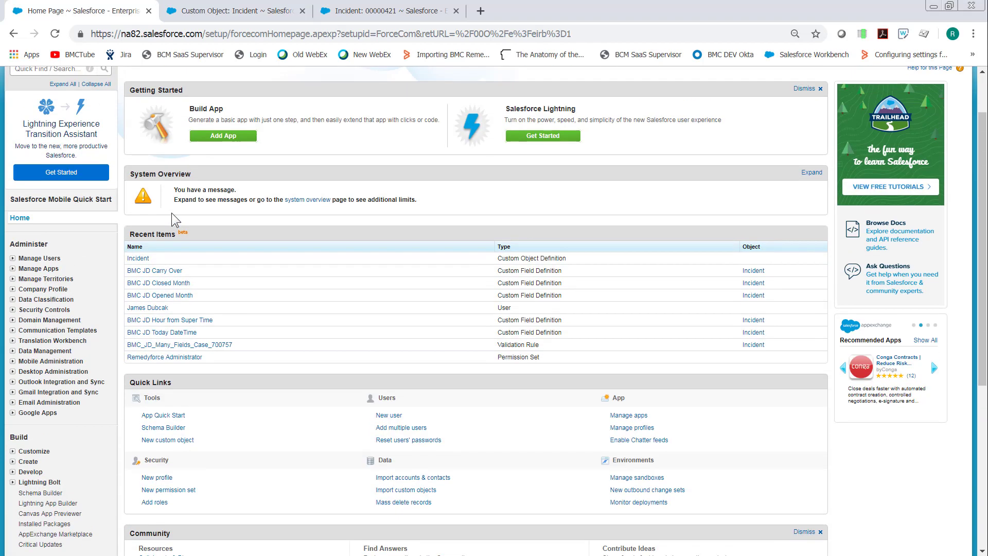
- Open the Incident object and start a new Formula custom field
{"action": "left_click", "coordinate": [138, 259]}
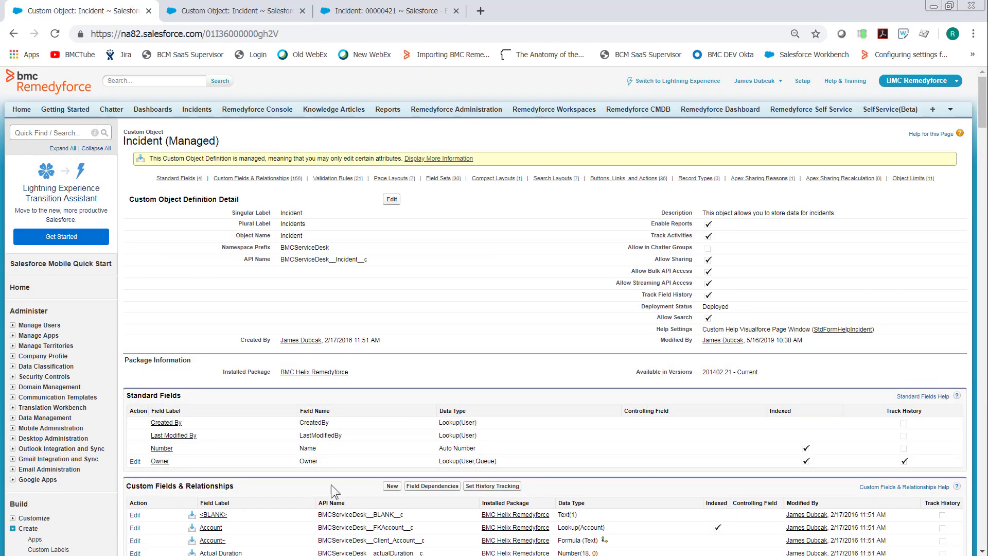
{"action": "left_click", "coordinate": [391, 486]}
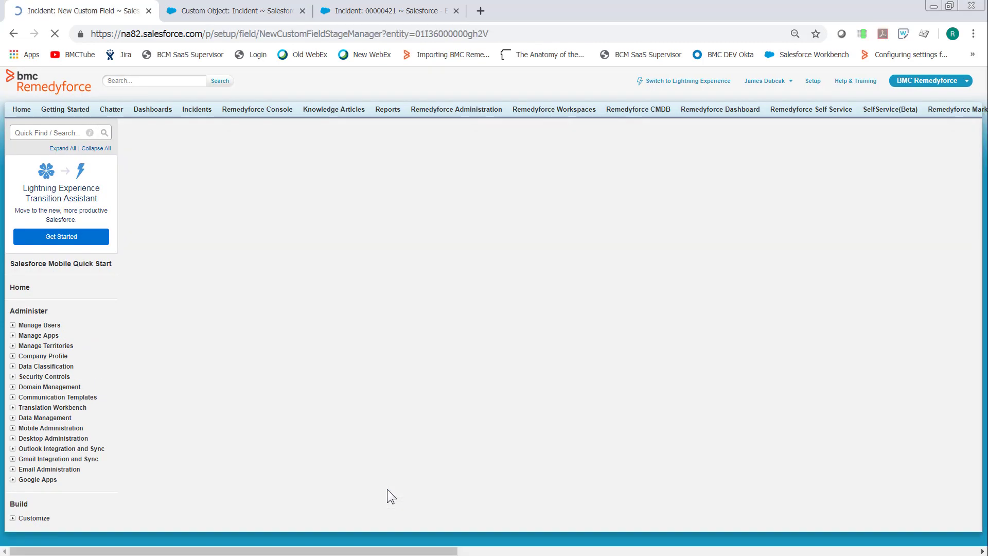
{"action": "left_click", "coordinate": [136, 288]}
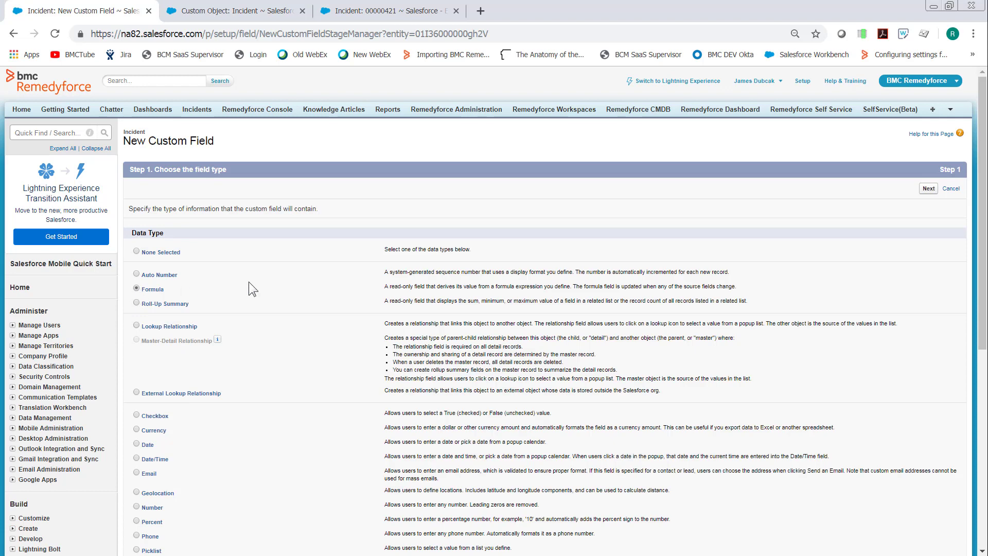
{"action": "left_click", "coordinate": [921, 191]}
- Label it 'Month Opened' with Text return type, paste the month-name Case formula, and save
{"action": "left_click", "coordinate": [307, 209]}
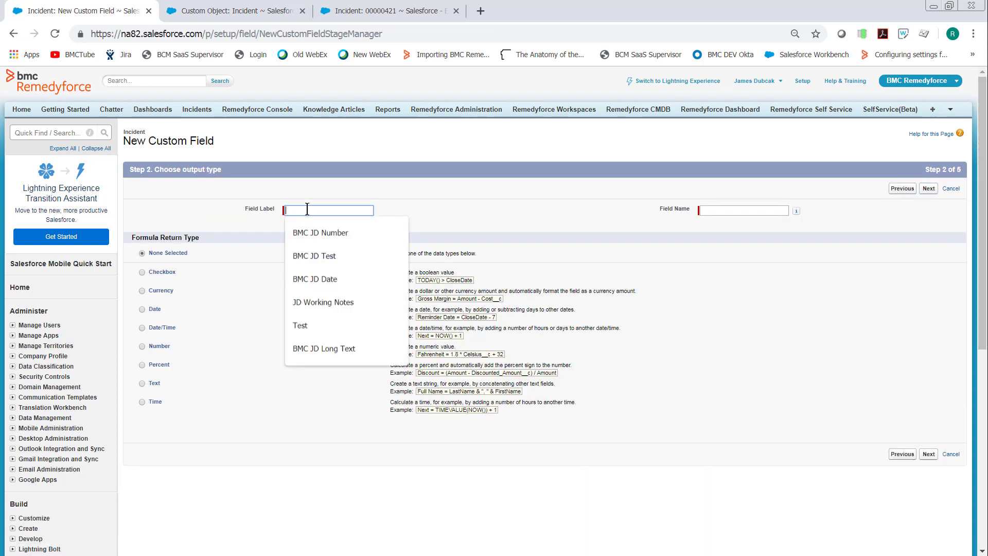
{"action": "type", "text": "M"}
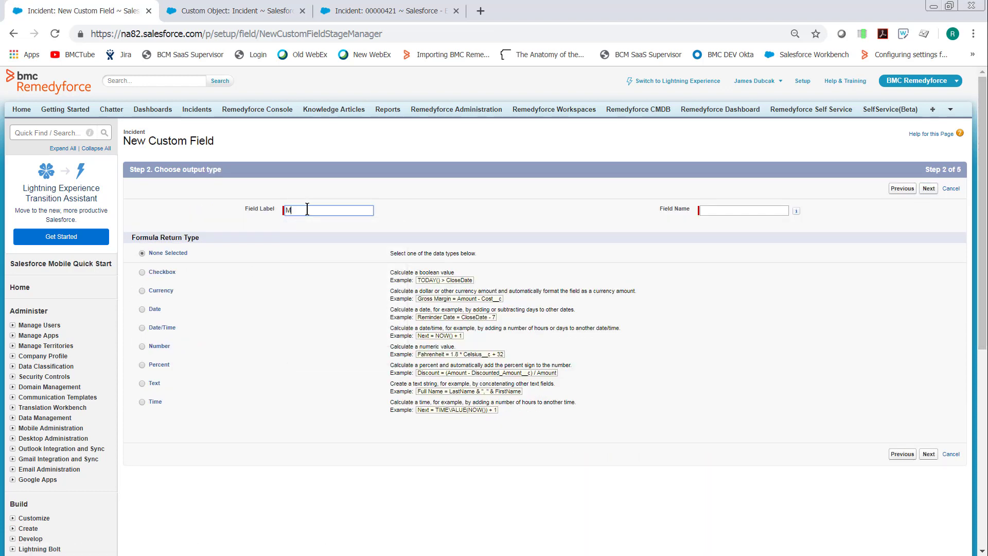
{"action": "type", "text": "onth Opened"}
{"action": "left_click", "coordinate": [142, 383]}
{"action": "left_click", "coordinate": [928, 454]}
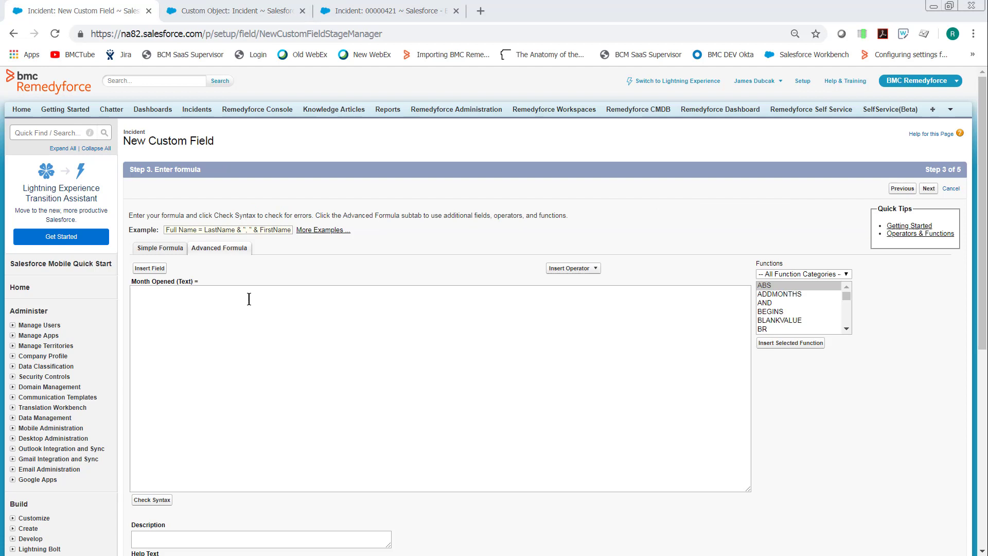
{"action": "left_click", "coordinate": [231, 309]}
{"action": "type", "text": "Case(Month(DateValue( BMCServiceDesk__openDateTime__c )), 1,\"01 January\", 2,\"02 February\", 3,\"03 March\", 4,\"04 April\", 5,\"05 May\", 6,\"06 June\", 7,\"07 July\", 8,\"08 August\", 9,\"09 September\", 10,\"10 October\", 11,\"11 November\", 12,\"12 December\", \"None\")"}
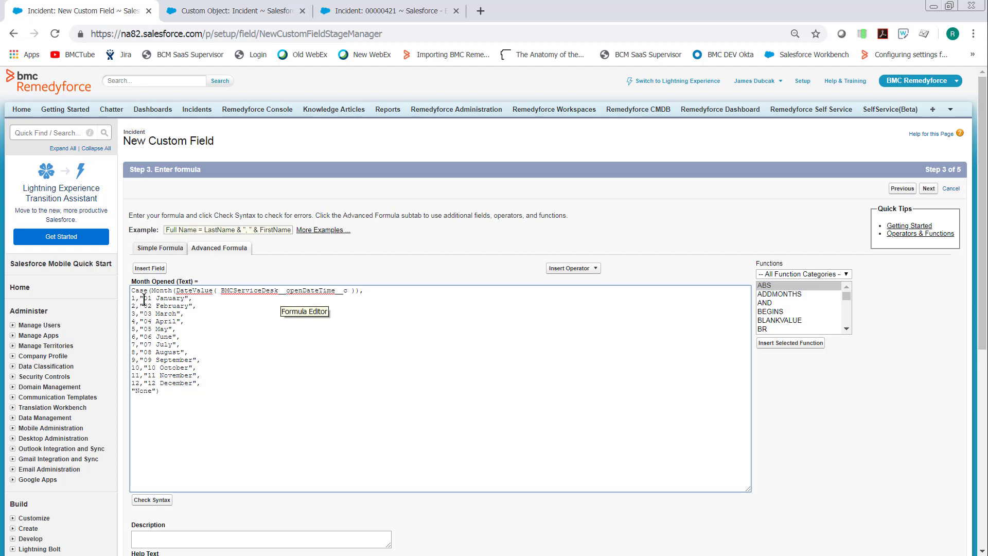
{"action": "left_click_drag", "start_coordinate": [144, 299], "coordinate": [150, 298]}
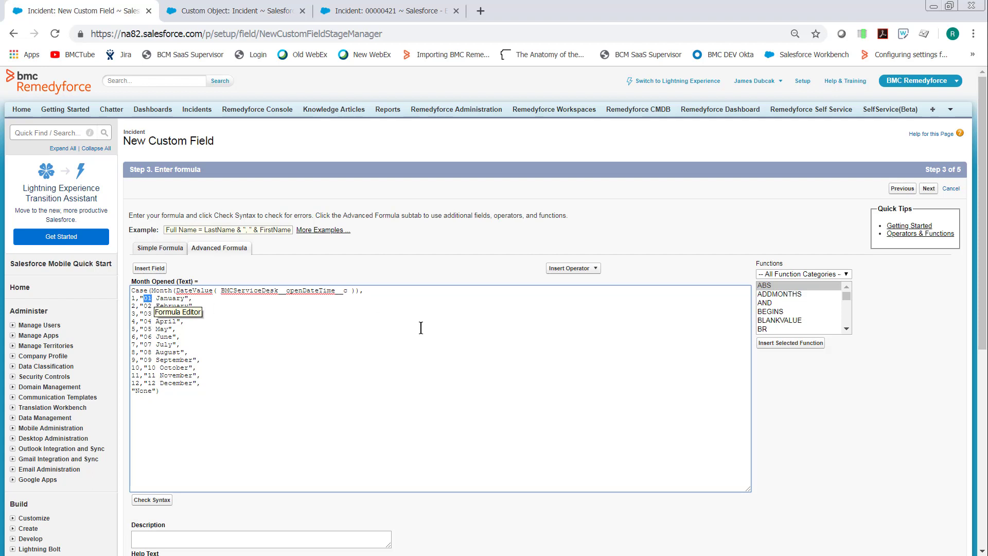
{"action": "left_click", "coordinate": [929, 188]}
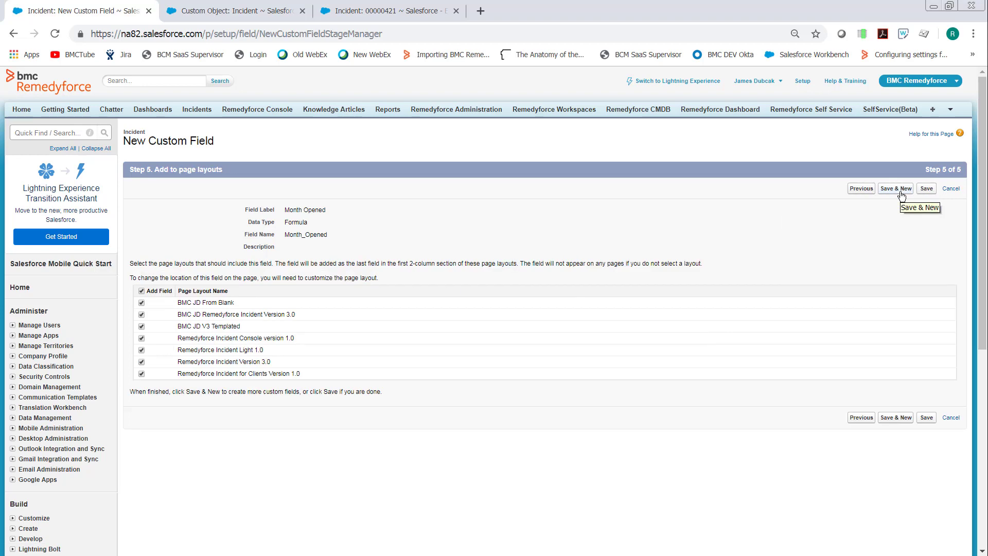
{"action": "left_click", "coordinate": [901, 189]}
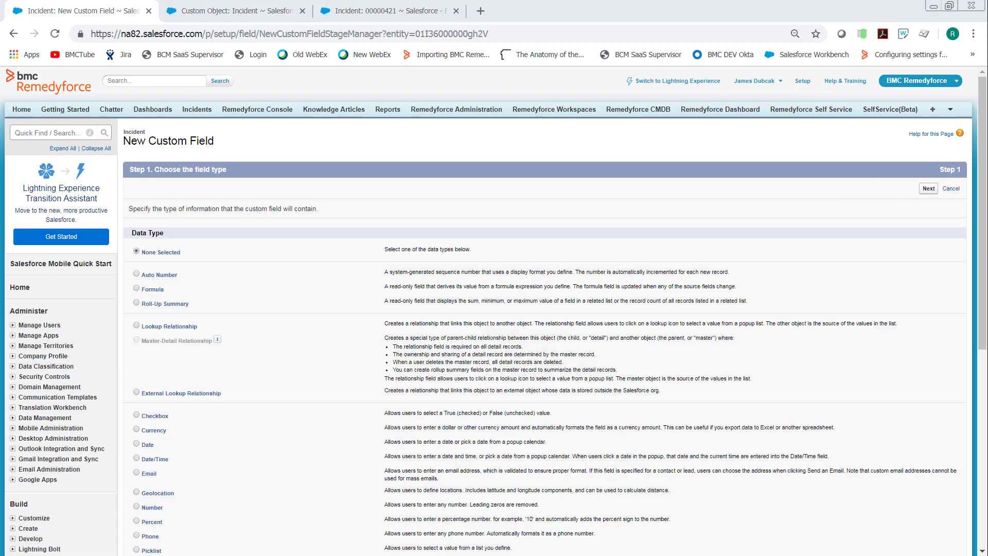
- Create a 'Month Closed' Text formula field using the close-date Case formula, keeping default security
{"action": "left_click", "coordinate": [136, 288]}
{"action": "left_click", "coordinate": [928, 189]}
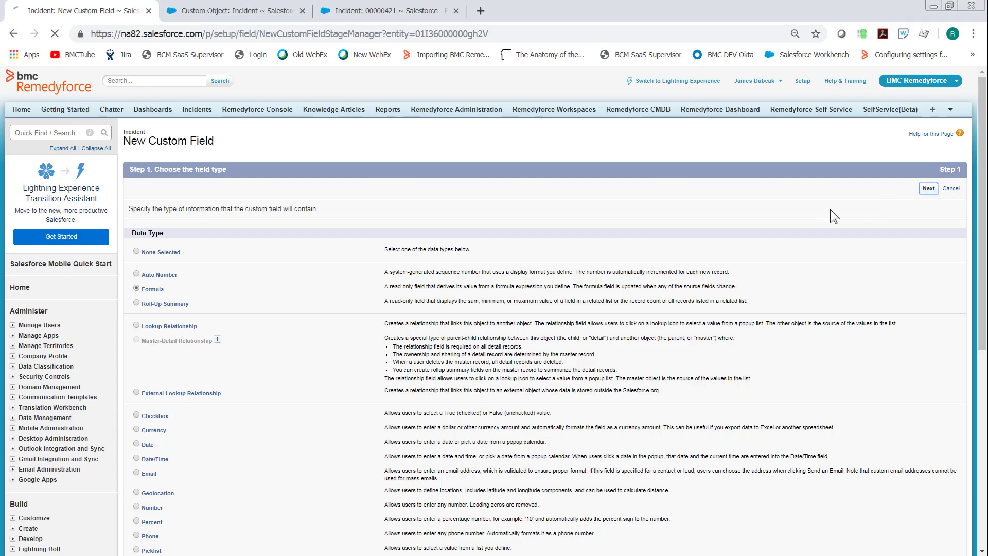
{"action": "left_click", "coordinate": [339, 211]}
{"action": "type", "text": "Month Closed"}
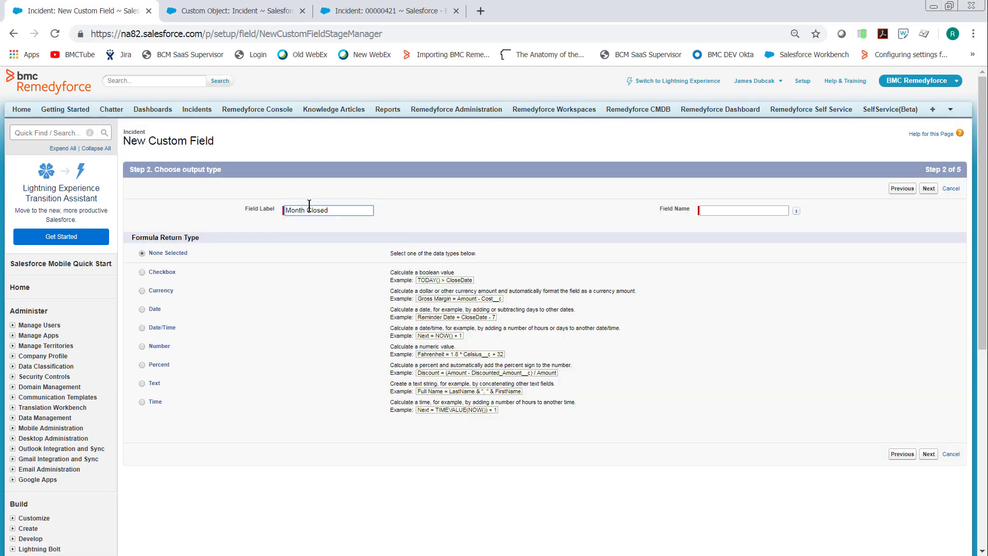
{"action": "left_click", "coordinate": [142, 383]}
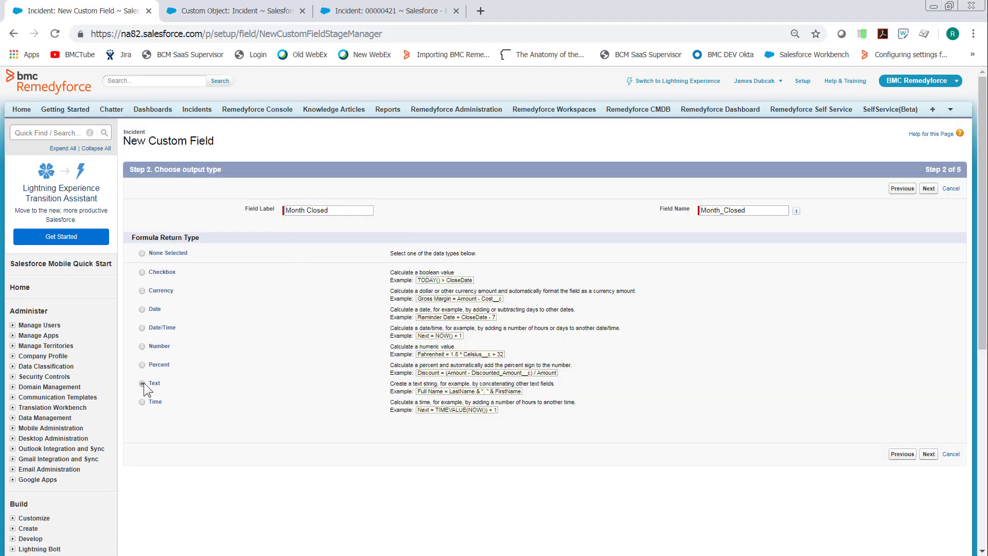
{"action": "left_click", "coordinate": [928, 188]}
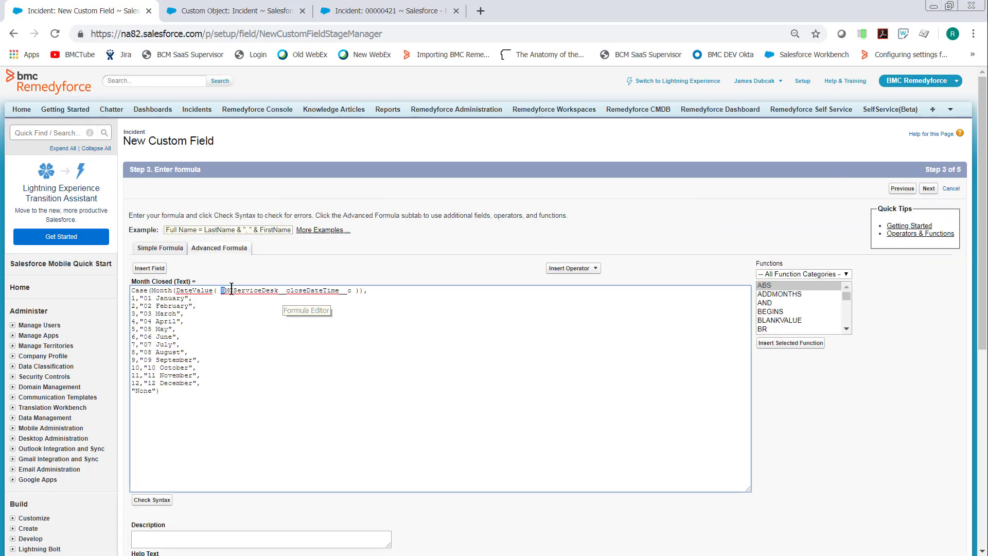
{"action": "left_click_drag", "start_coordinate": [223, 295], "coordinate": [317, 273]}
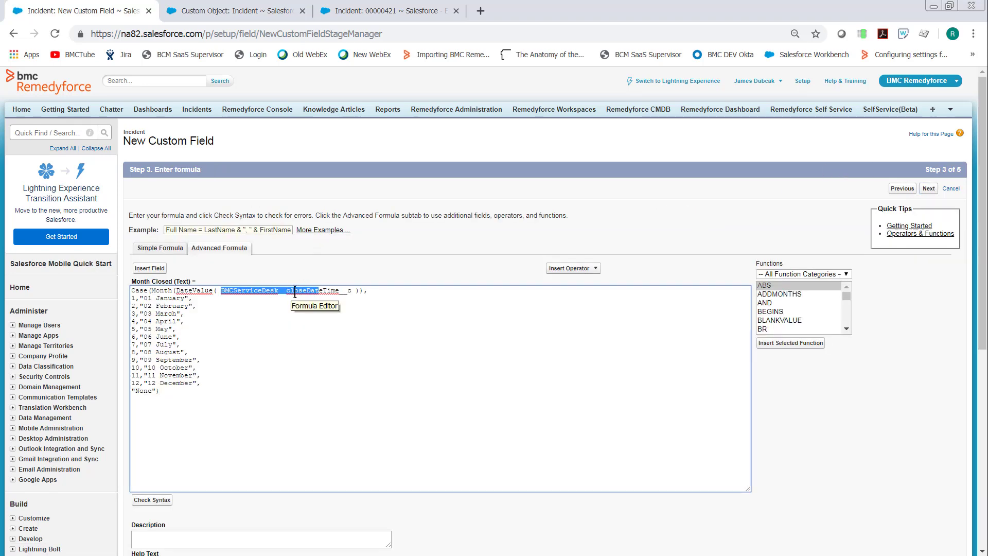
{"action": "left_click", "coordinate": [928, 188]}
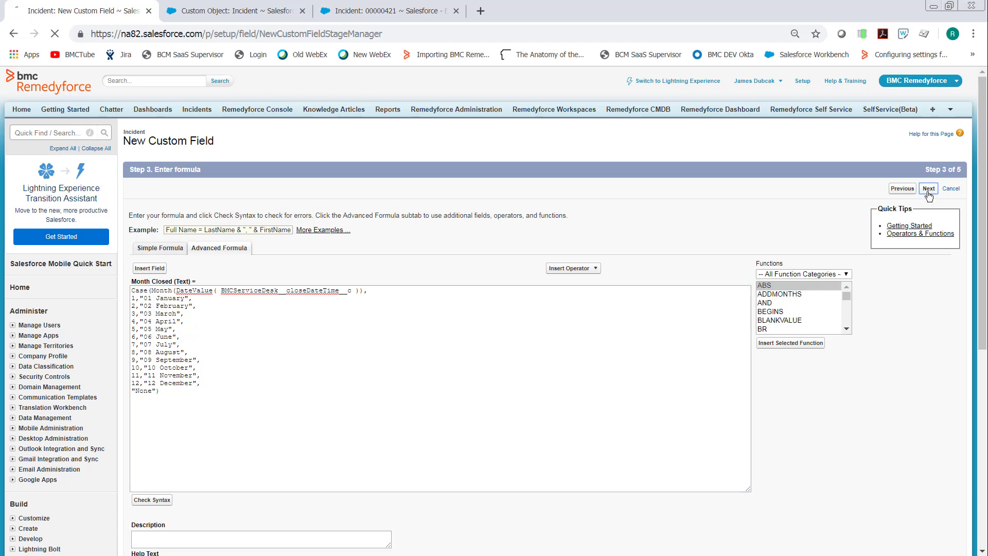
{"action": "left_click", "coordinate": [928, 188]}
- Save Month Closed and start a new report on the Incidents report type
{"action": "left_click", "coordinate": [926, 188]}
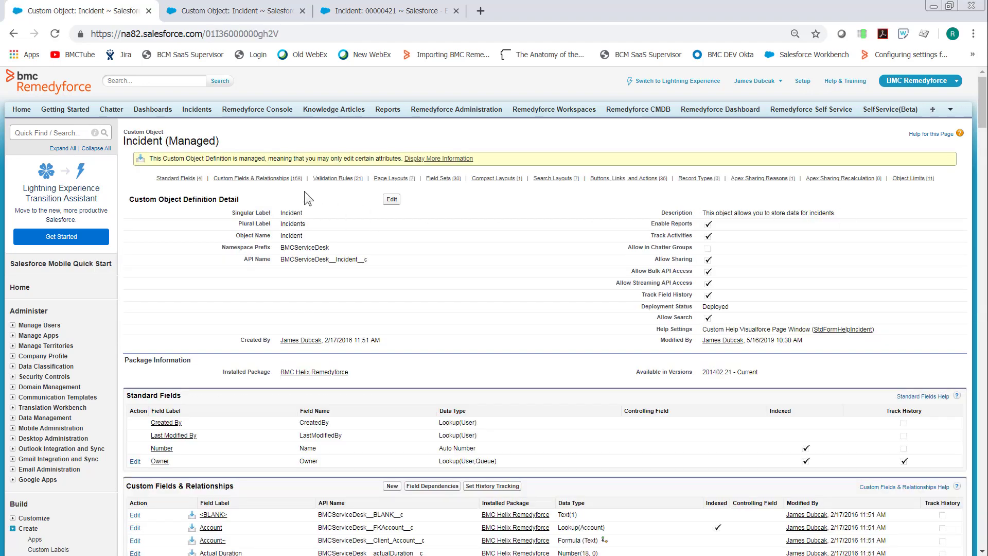
{"action": "left_click", "coordinate": [378, 114]}
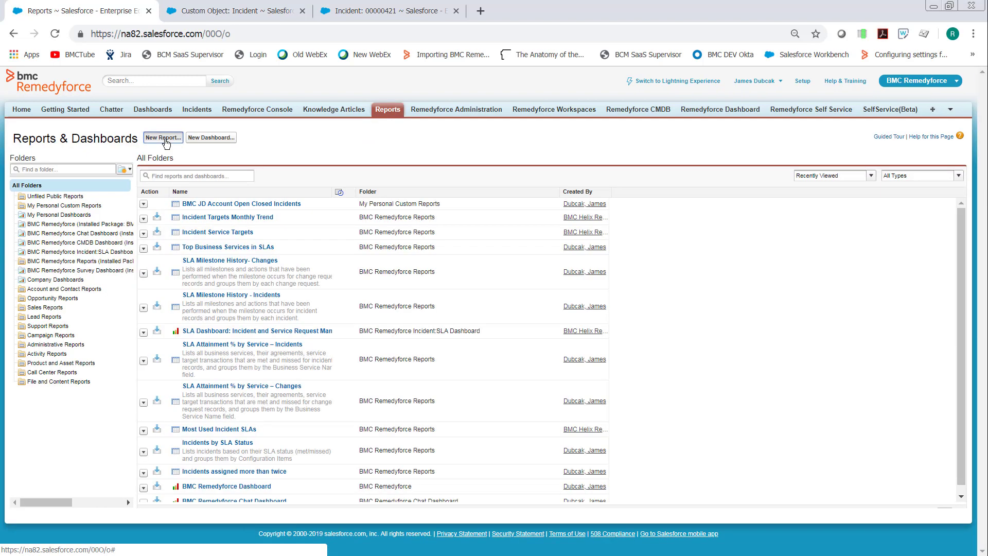
{"action": "left_click", "coordinate": [163, 138]}
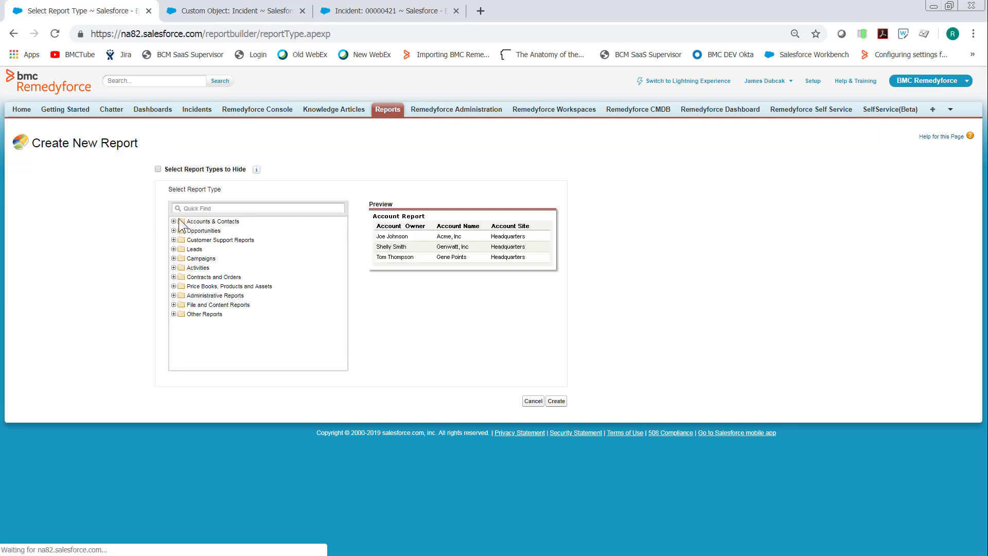
{"action": "left_click", "coordinate": [236, 207]}
{"action": "type", "text": "Inic"}
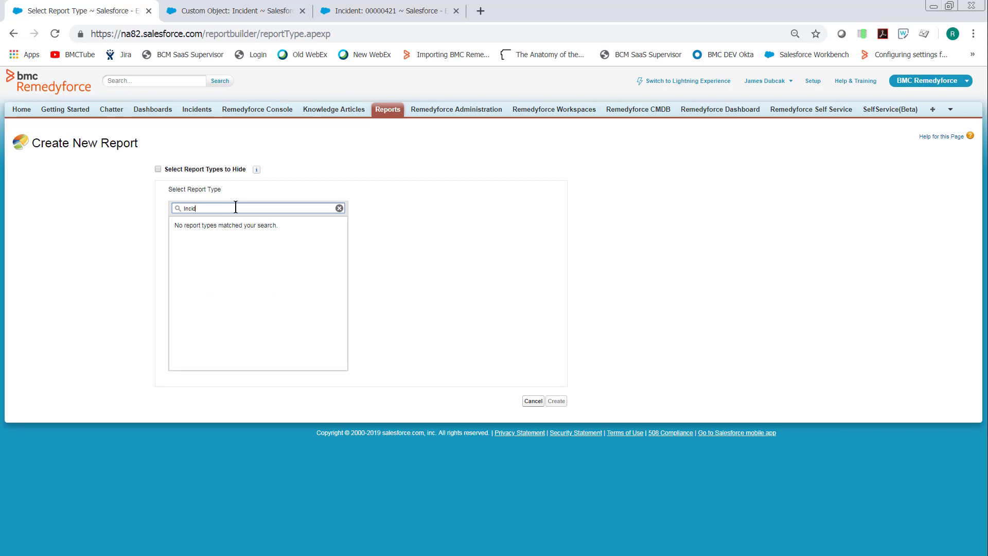
{"action": "double_click", "coordinate": [211, 285]}
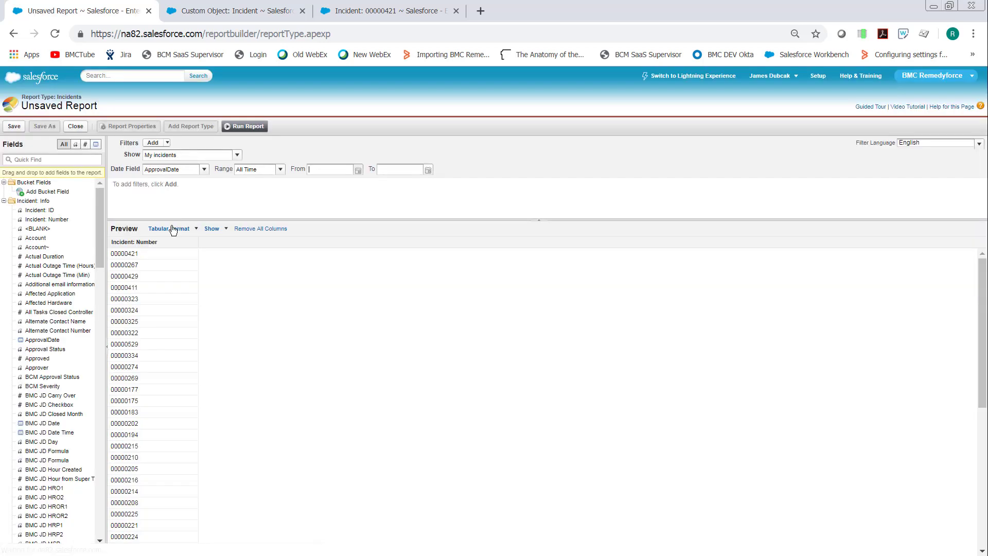
- Make it a Matrix report with Account and Month Opened rows, Month Closed columns, and run it
{"action": "left_click", "coordinate": [172, 229]}
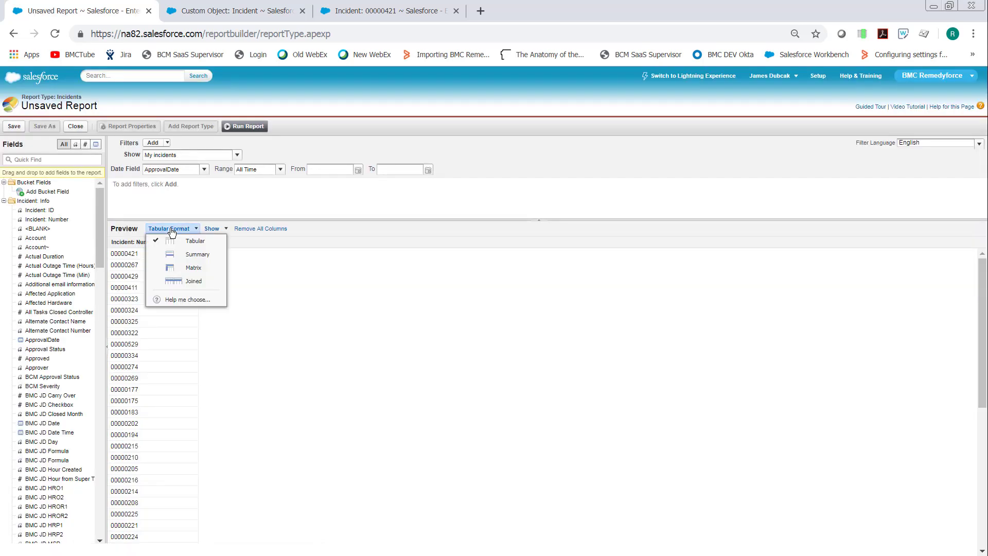
{"action": "left_click", "coordinate": [177, 268]}
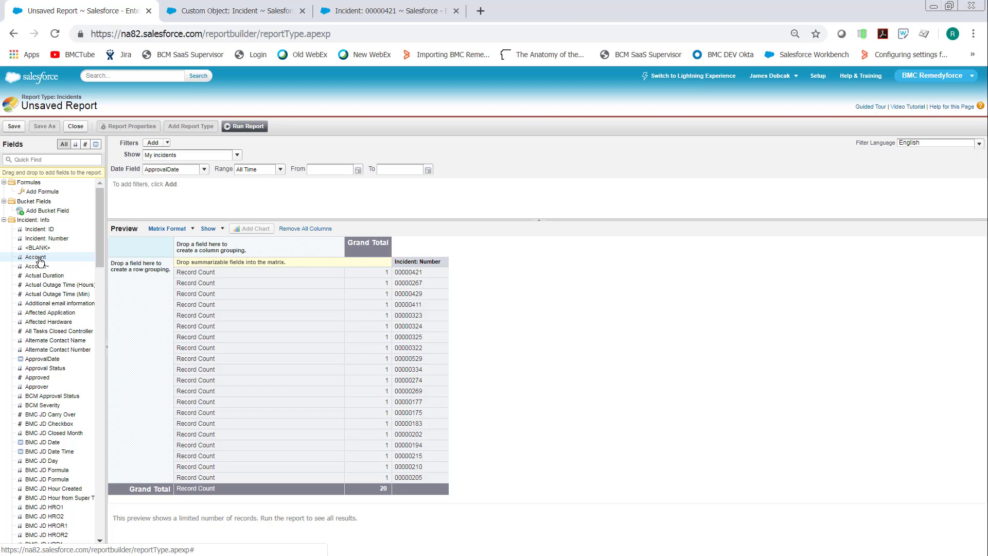
{"action": "left_click_drag", "start_coordinate": [39, 260], "coordinate": [131, 283]}
{"action": "left_click_drag", "start_coordinate": [99, 247], "coordinate": [92, 435]}
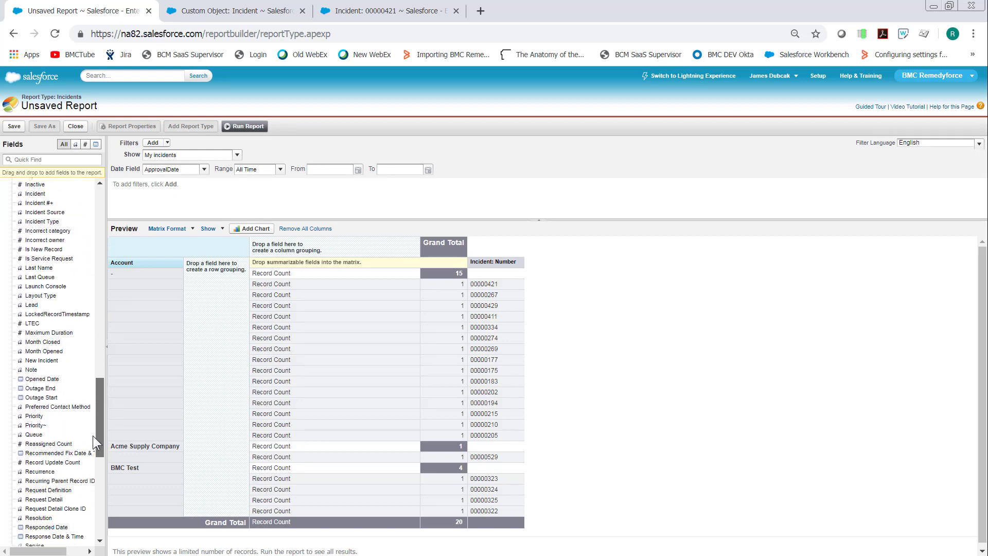
{"action": "left_click_drag", "start_coordinate": [40, 351], "coordinate": [322, 244]}
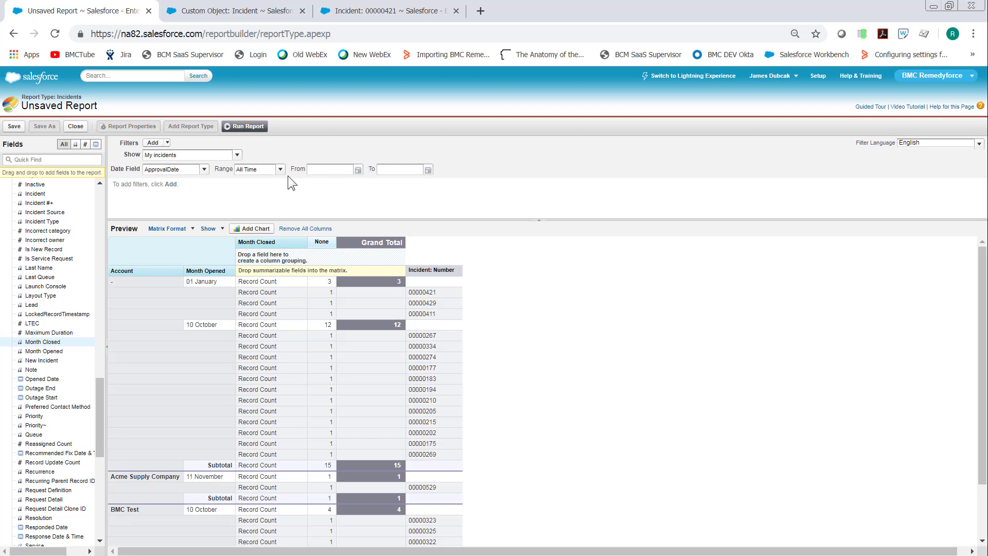
{"action": "left_click", "coordinate": [249, 127]}
- Hide details and show All incidents with Opened Date as the date field
{"action": "left_click", "coordinate": [74, 237]}
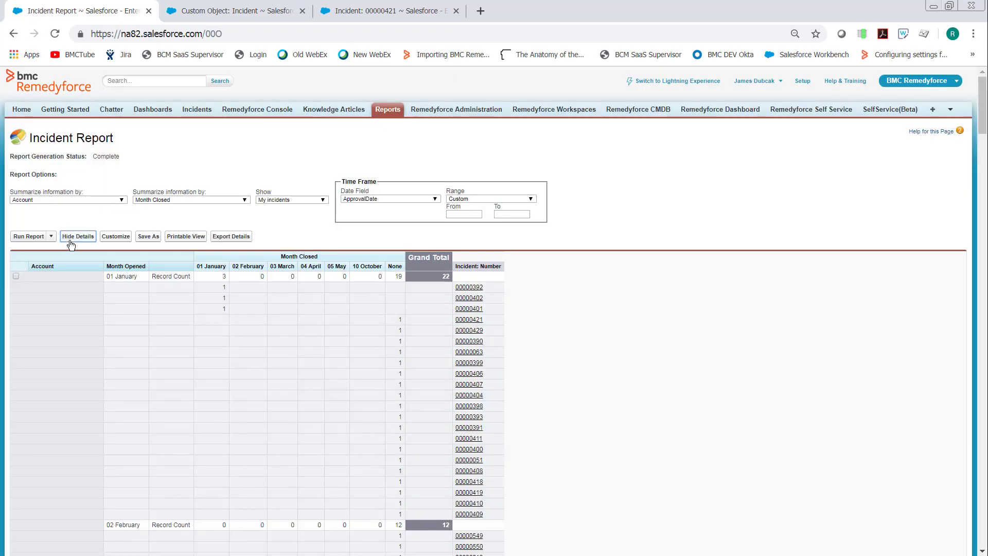
{"action": "left_click", "coordinate": [300, 200]}
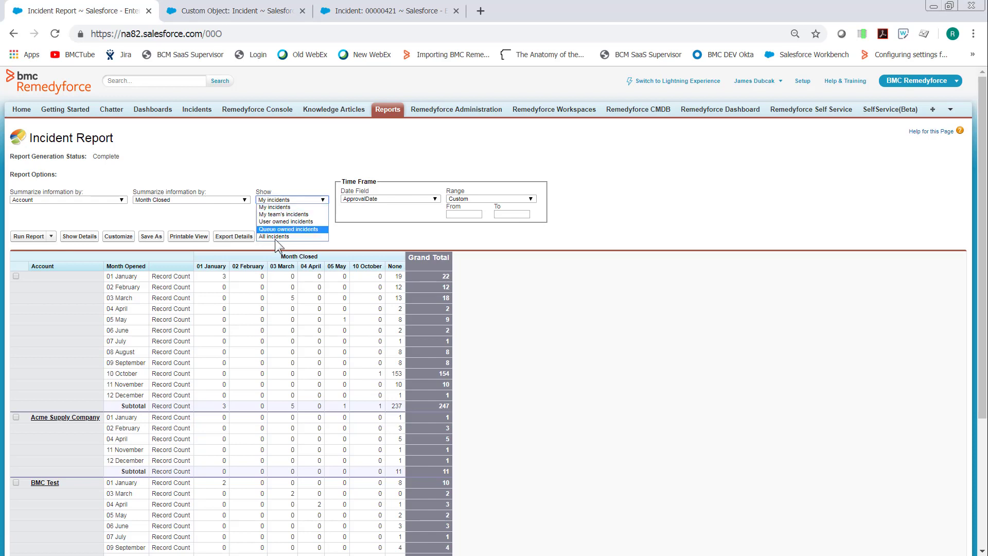
{"action": "left_click", "coordinate": [270, 237]}
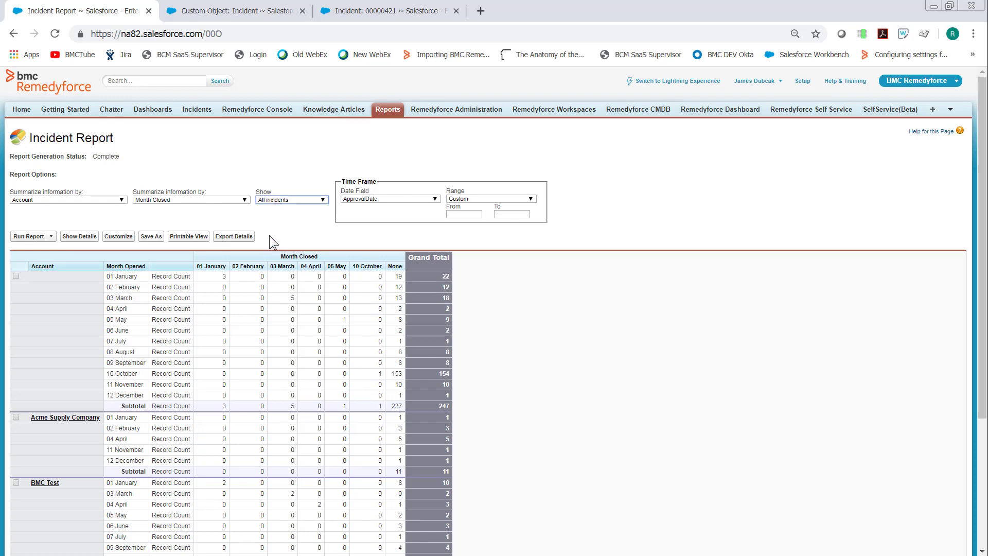
{"action": "left_click", "coordinate": [376, 199]}
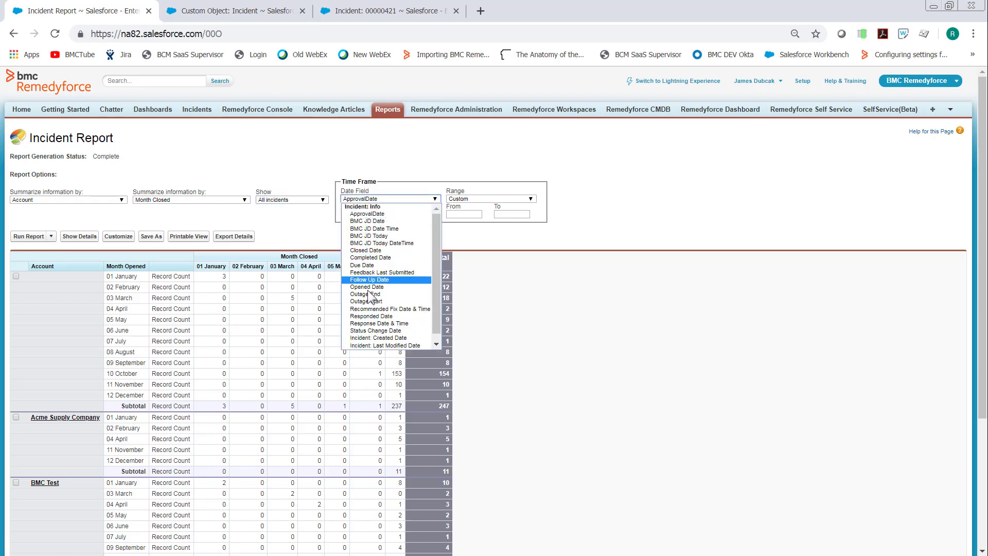
{"action": "left_click", "coordinate": [364, 287]}
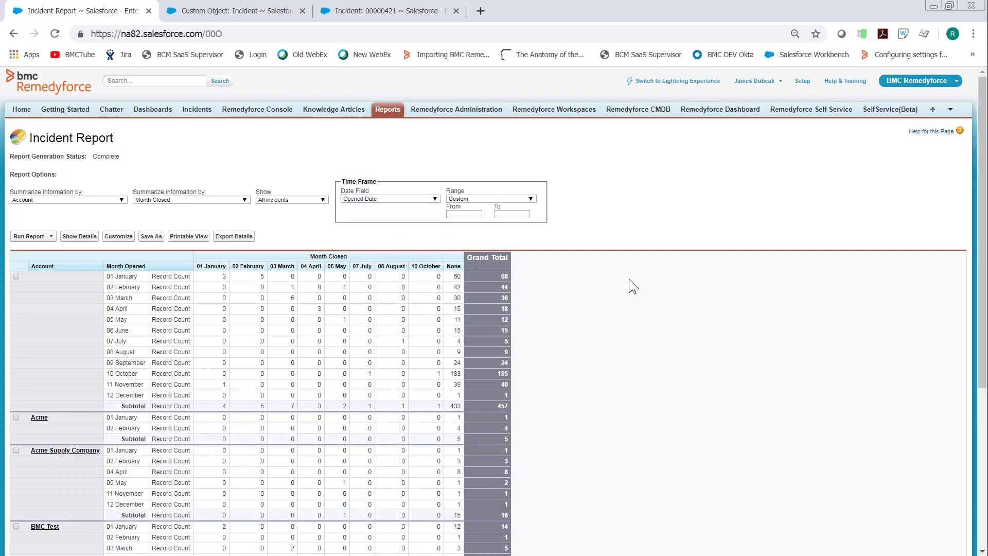
{"action": "scroll", "coordinate": [43, 442], "scroll_direction": "down", "scroll_amount": 1}
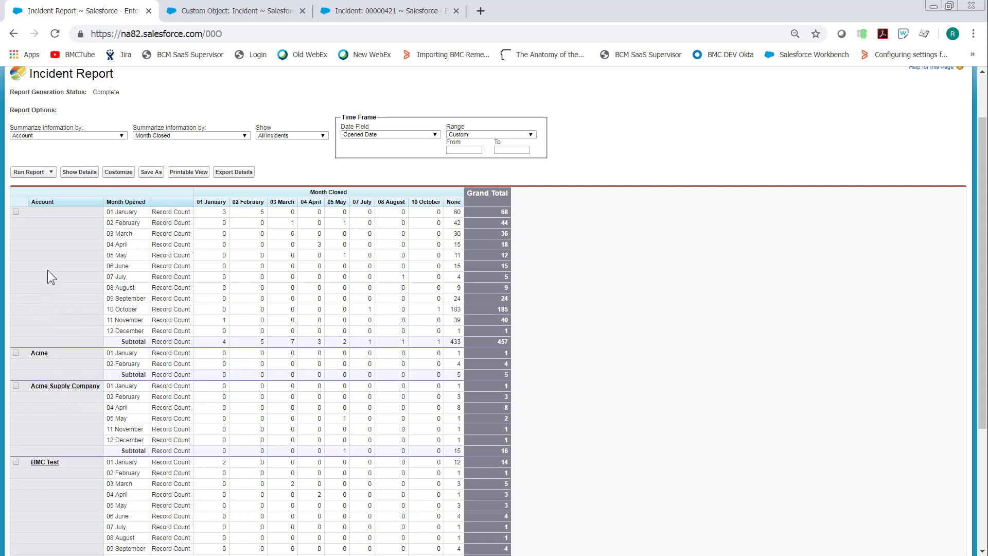
- Replace the Account grouping with Queue as the outer row group, then rerun the report
{"action": "left_click", "coordinate": [114, 173]}
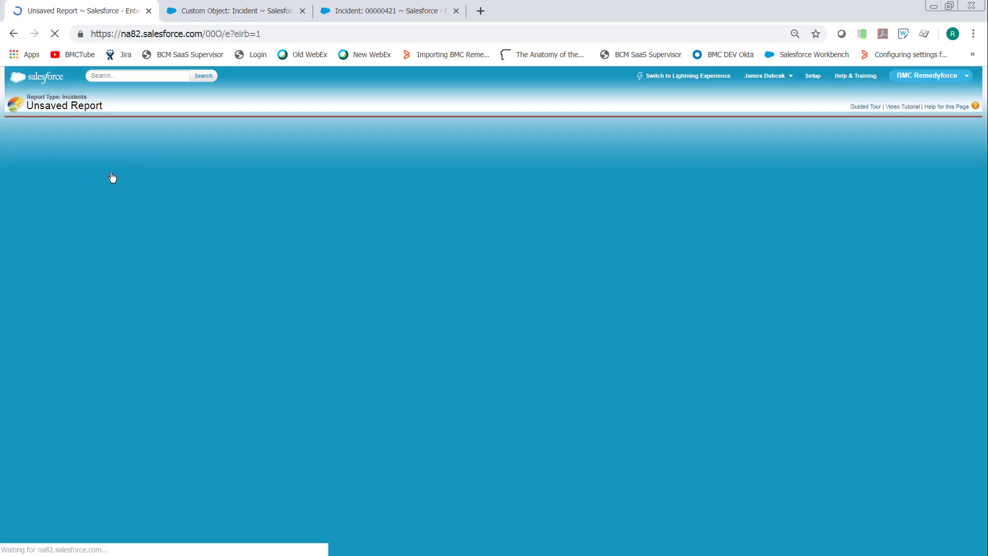
{"action": "left_click", "coordinate": [139, 271]}
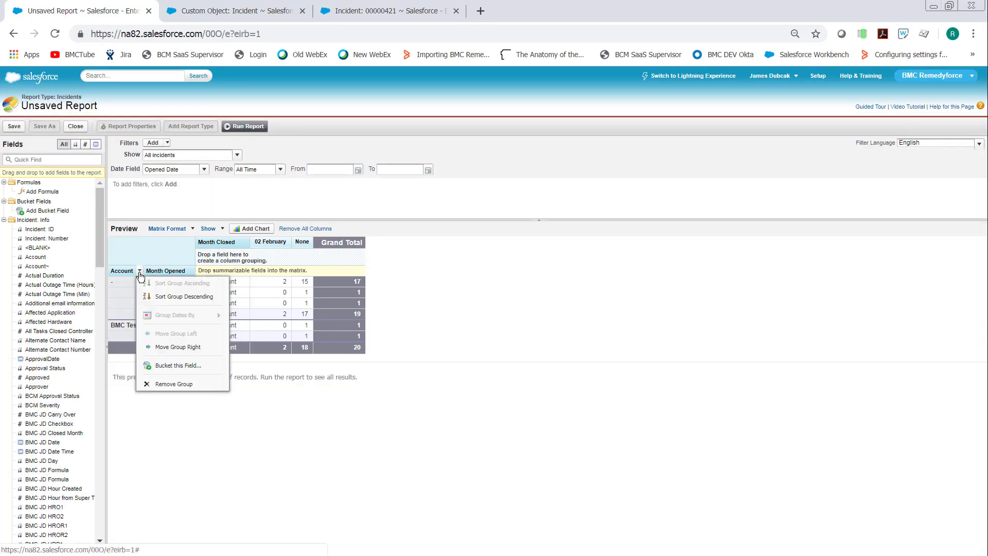
{"action": "left_click", "coordinate": [173, 384]}
{"action": "left_click", "coordinate": [47, 160]}
{"action": "type", "text": "Q"}
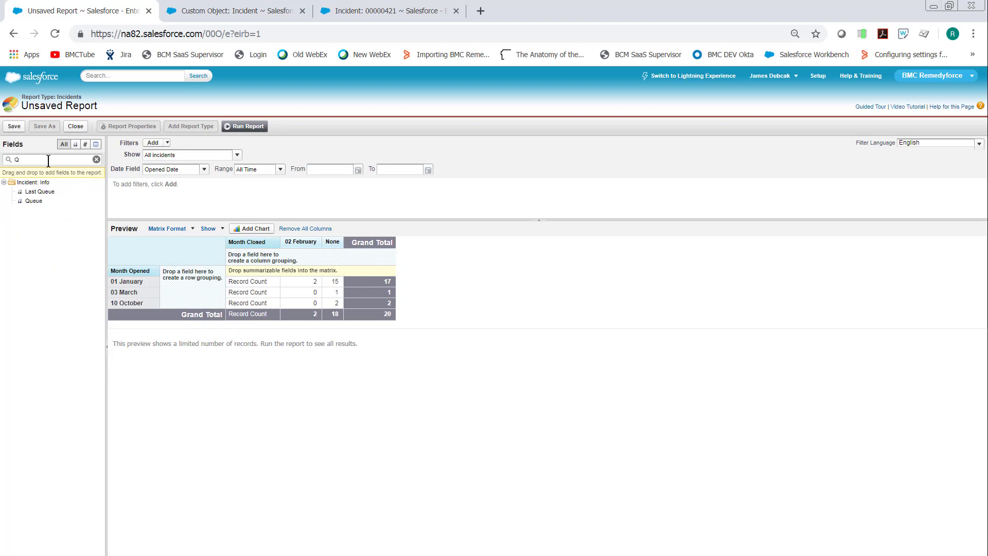
{"action": "type", "text": "u"}
{"action": "left_click_drag", "start_coordinate": [34, 201], "coordinate": [166, 280]}
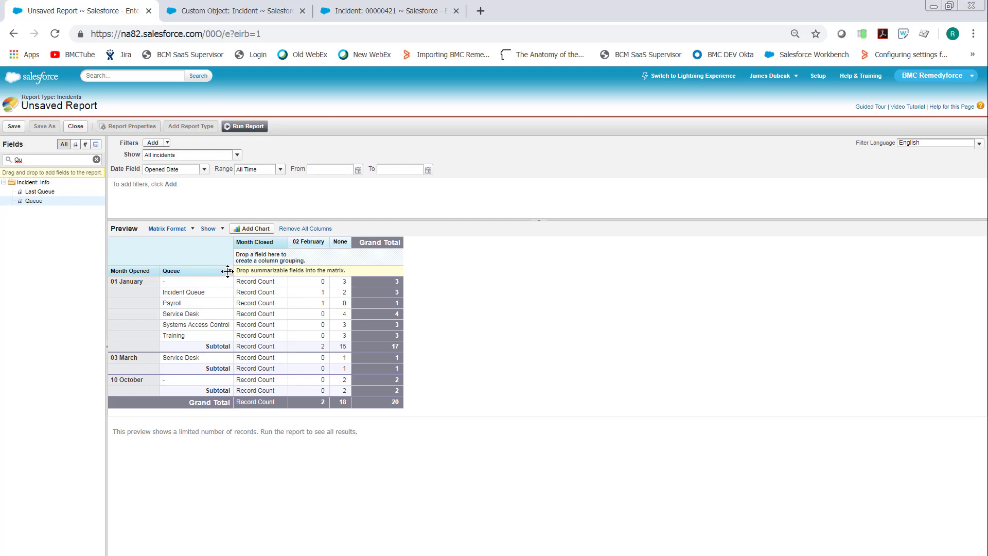
{"action": "left_click", "coordinate": [229, 271]}
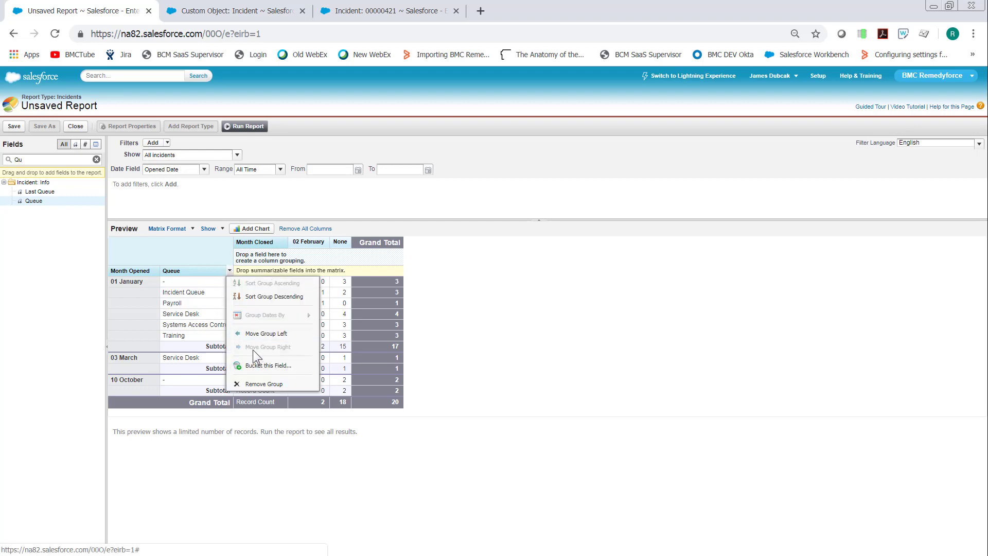
{"action": "left_click", "coordinate": [260, 334]}
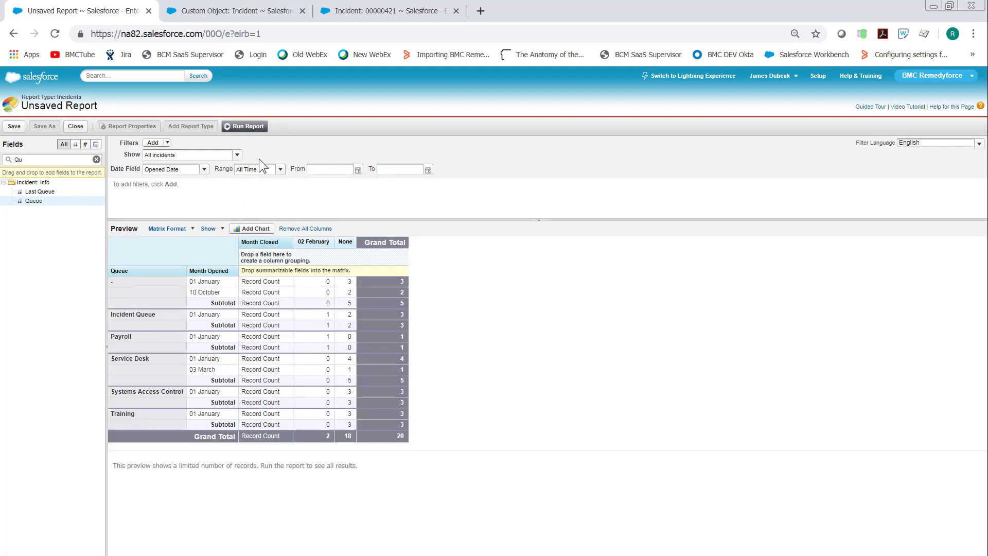
{"action": "left_click", "coordinate": [244, 126]}
{"action": "scroll", "coordinate": [175, 351], "scroll_direction": "down", "scroll_amount": 3}
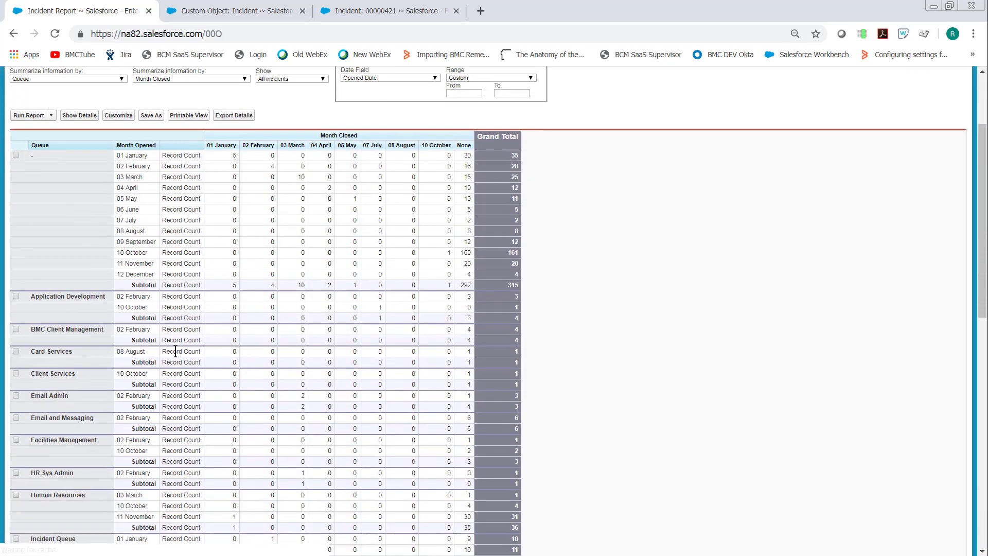